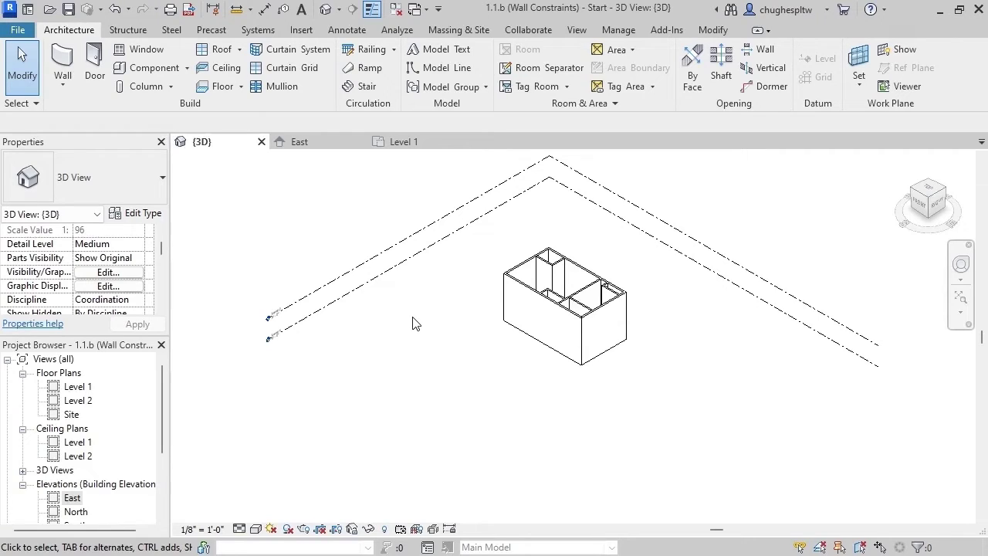
Step: In the East elevation, change the cabin wall's Base Constraint to Level 2 and apply it
double_click(73, 499)
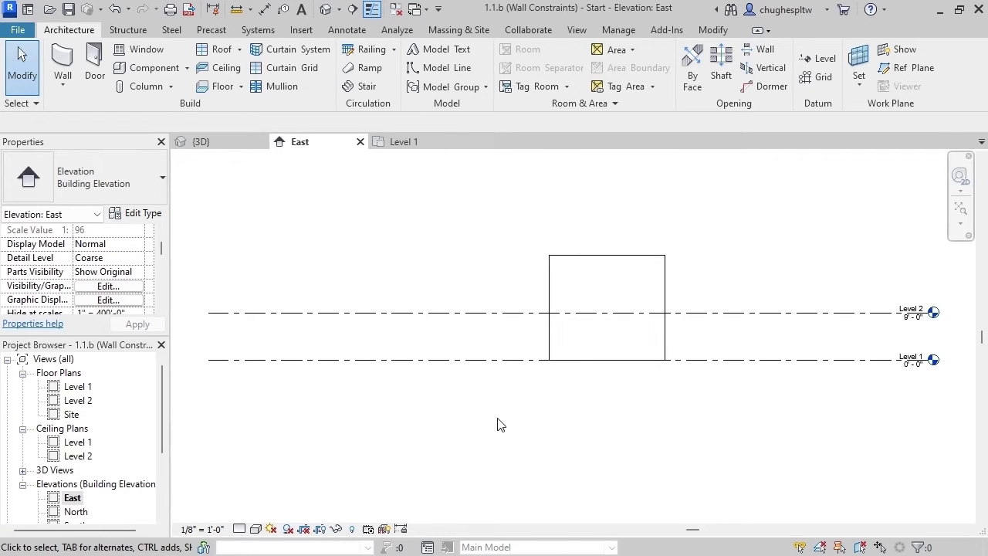
click(585, 263)
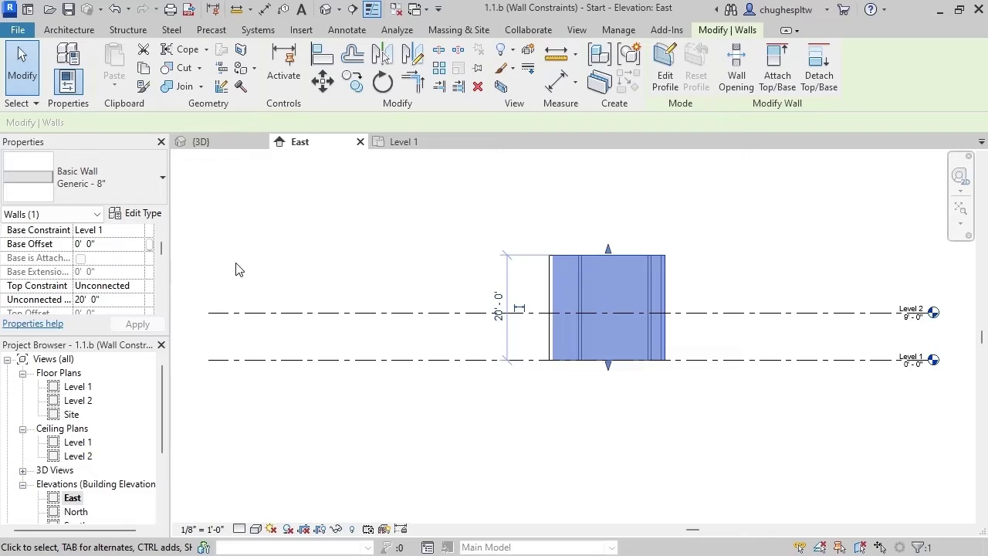
click(135, 230)
click(129, 256)
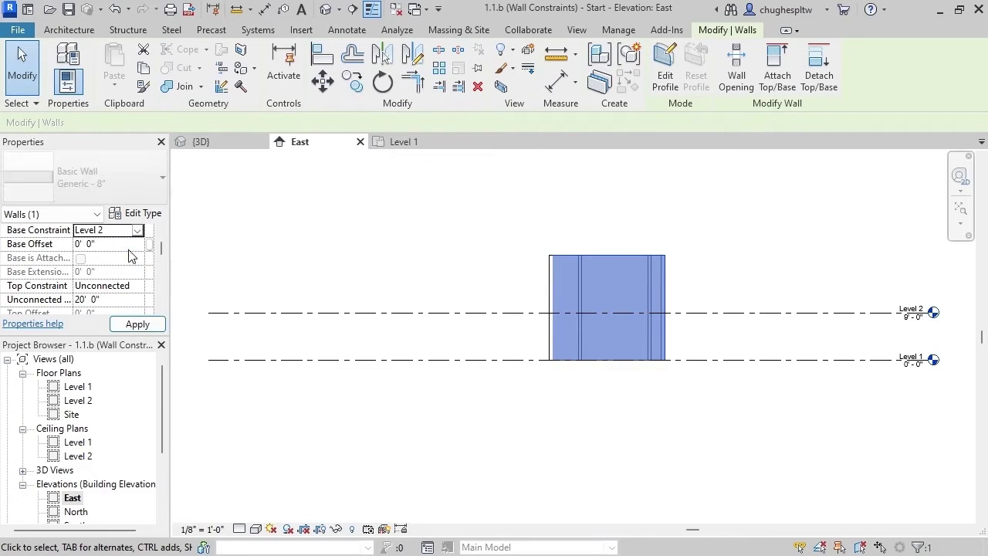
click(147, 325)
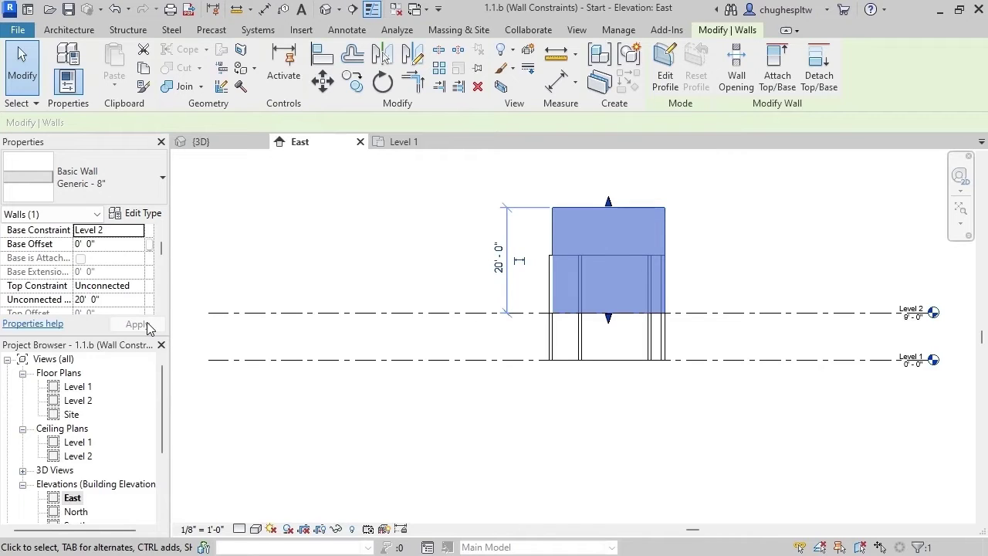
Step: Set the wall's Base Constraint back to Level 1
click(141, 237)
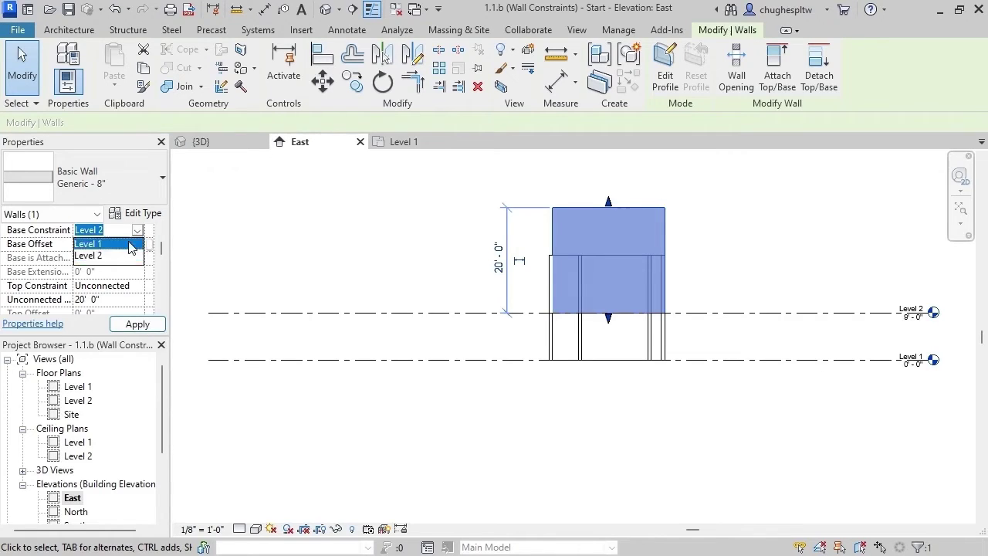
click(130, 246)
click(137, 324)
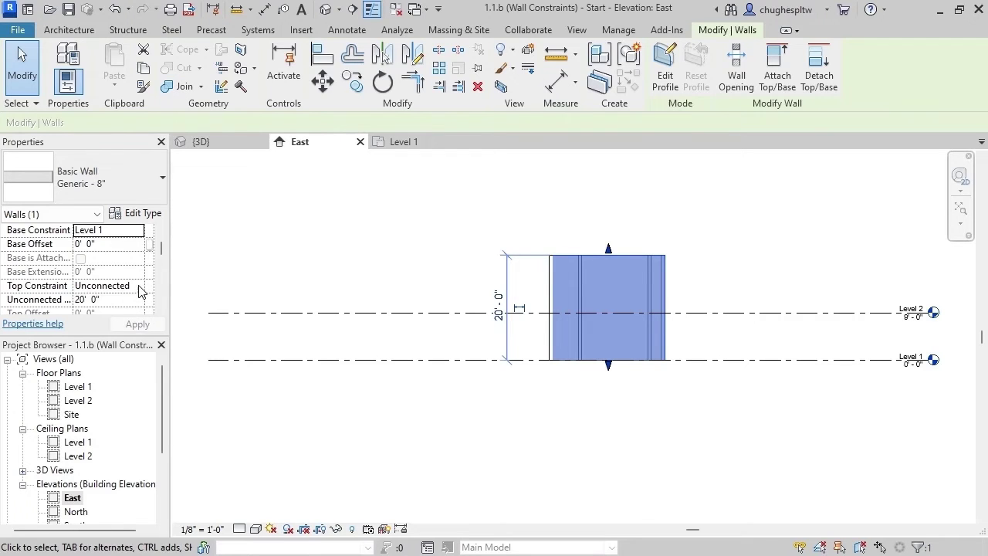
Step: Set the wall's Top Constraint to 'Up to level: Level 2' so it spans 9'-0"
click(140, 287)
click(138, 286)
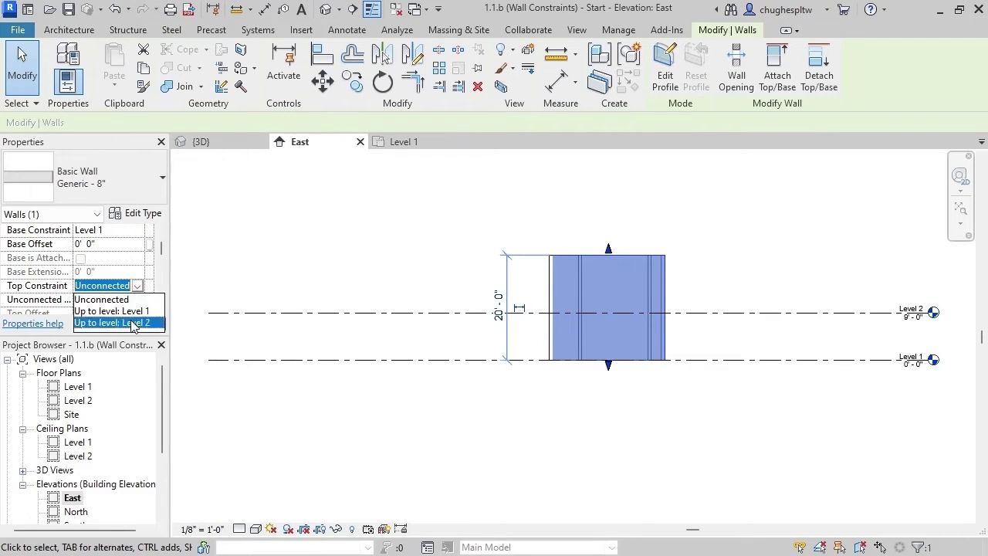
click(133, 323)
click(137, 325)
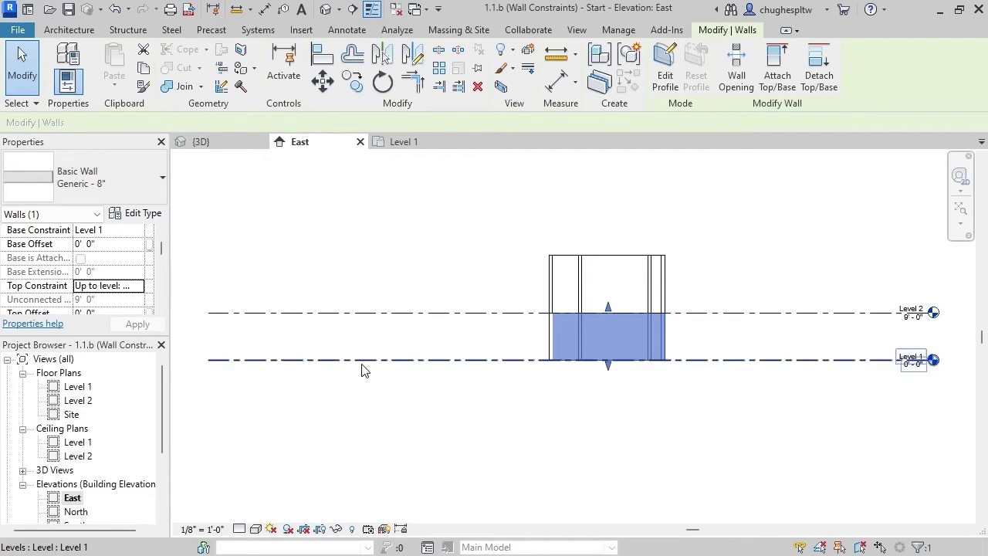
click(911, 325)
click(912, 318)
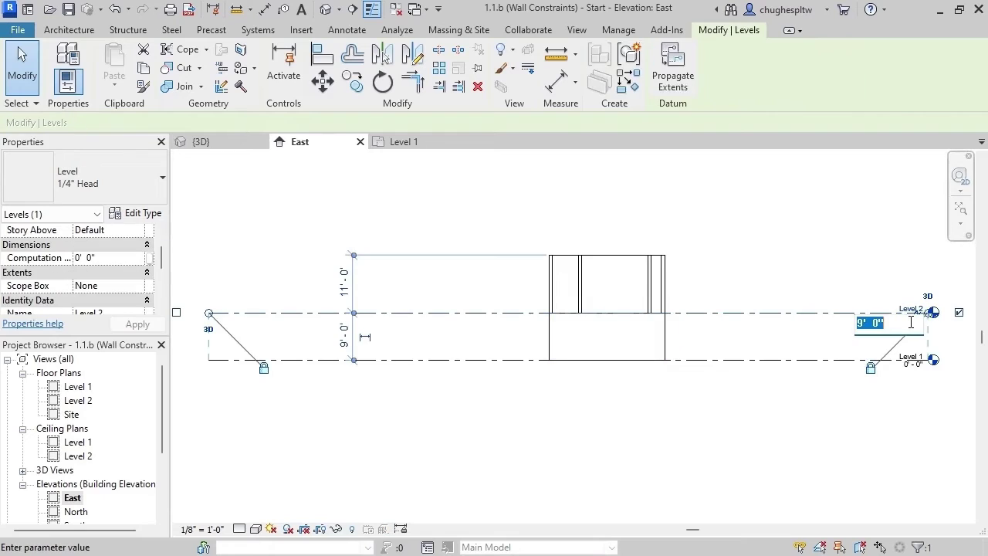
text(12)
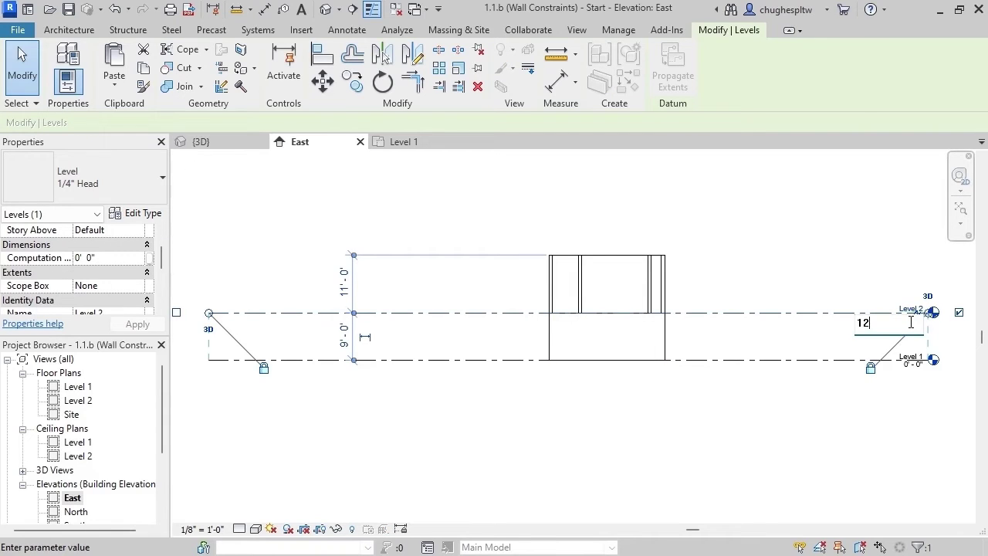
key(Return)
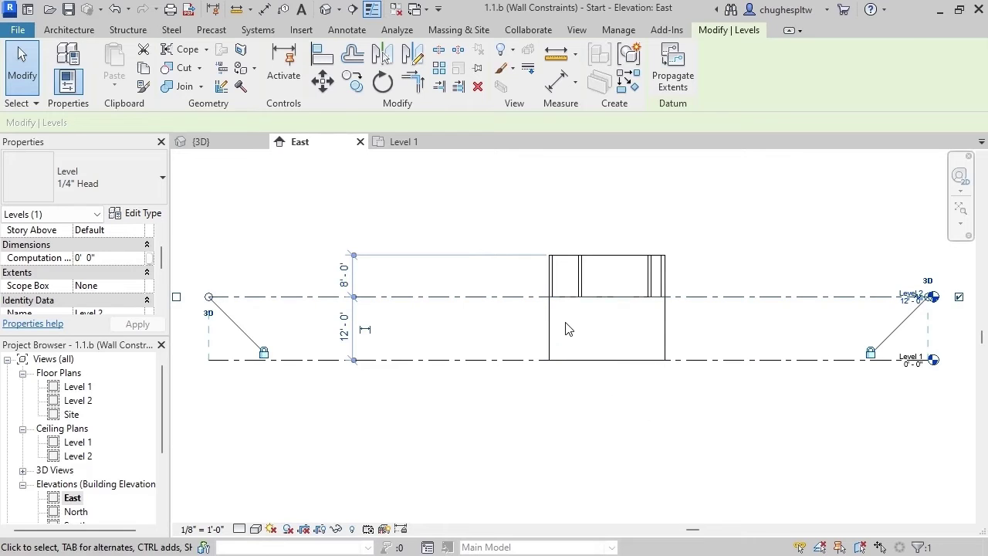
key(Escape)
click(610, 352)
click(142, 285)
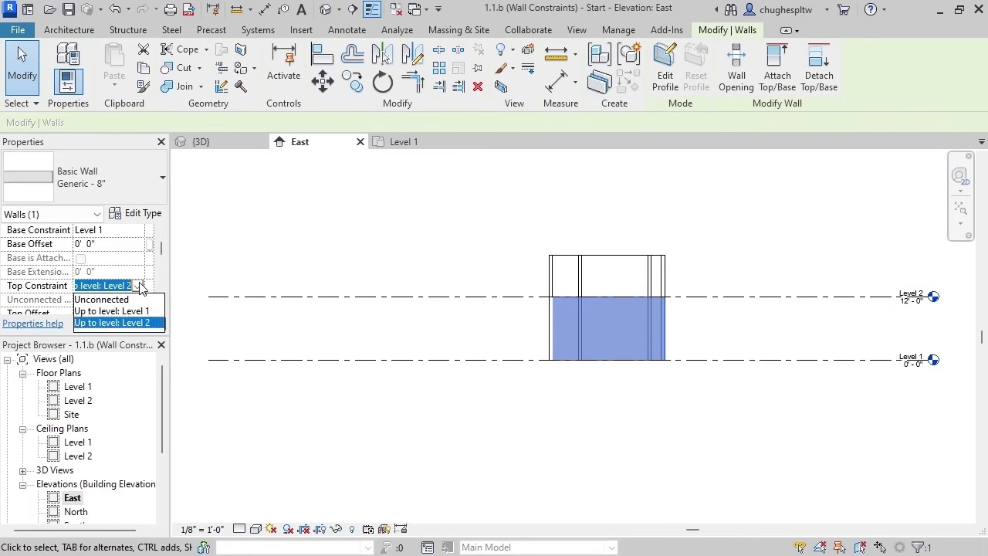
click(131, 299)
click(137, 324)
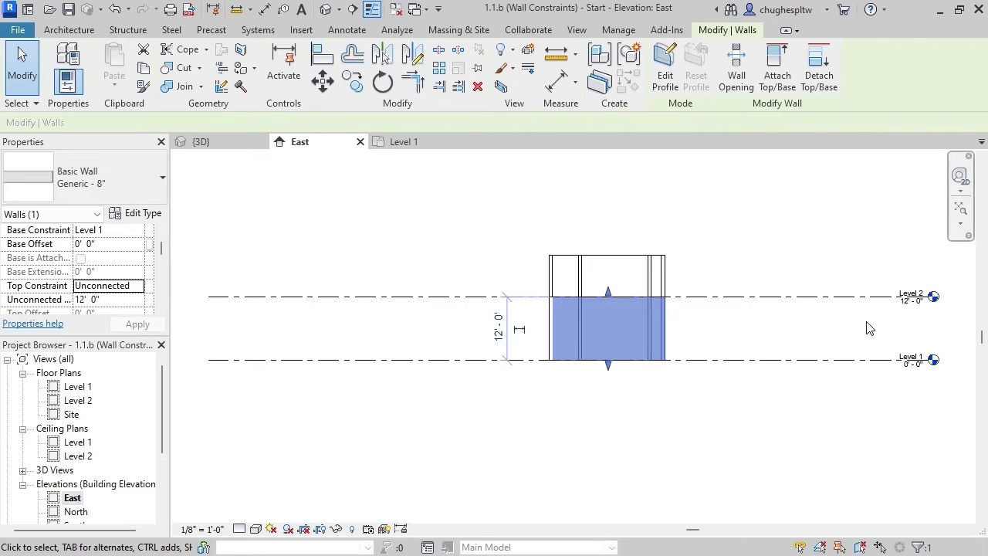
key(Escape)
click(904, 296)
click(905, 303)
text(9)
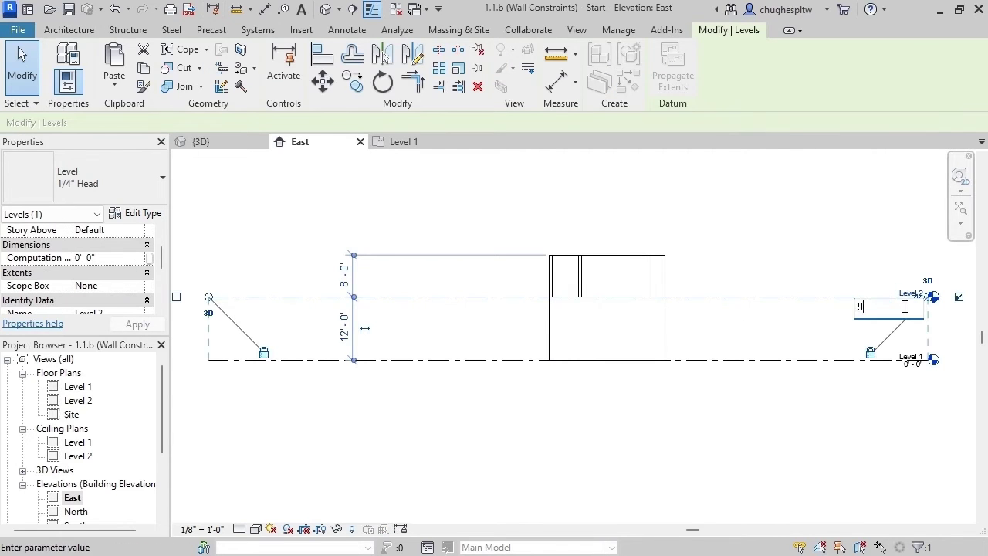
key(Return)
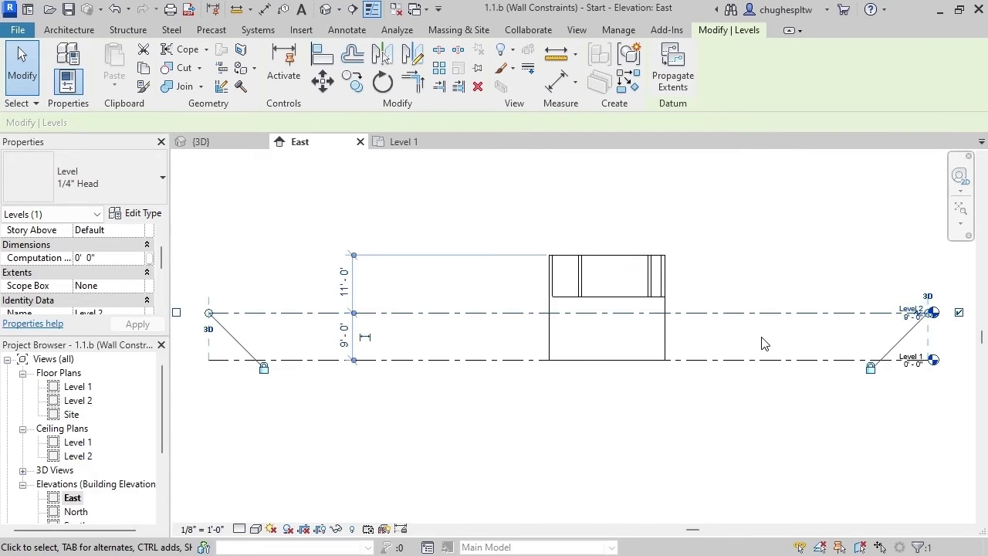
click(763, 342)
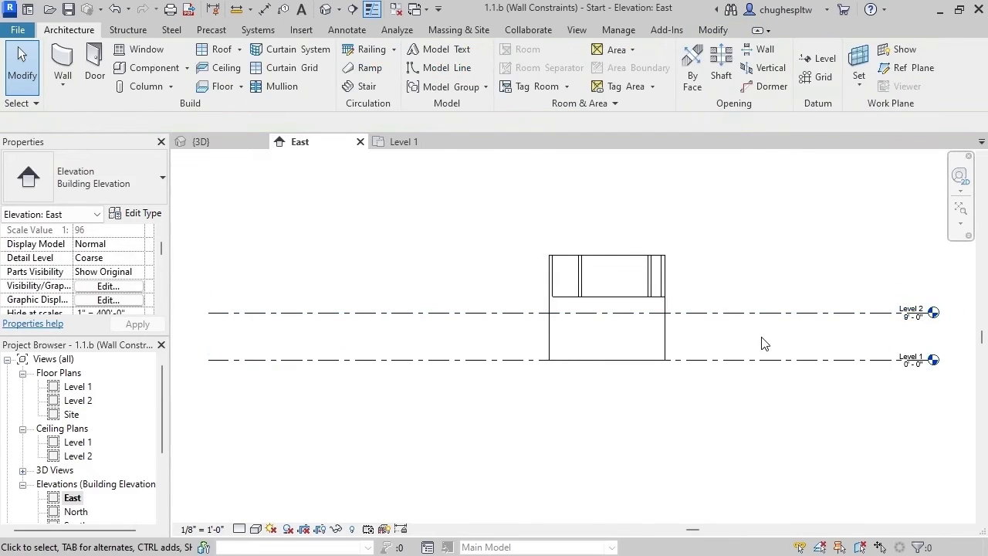
click(623, 304)
click(88, 300)
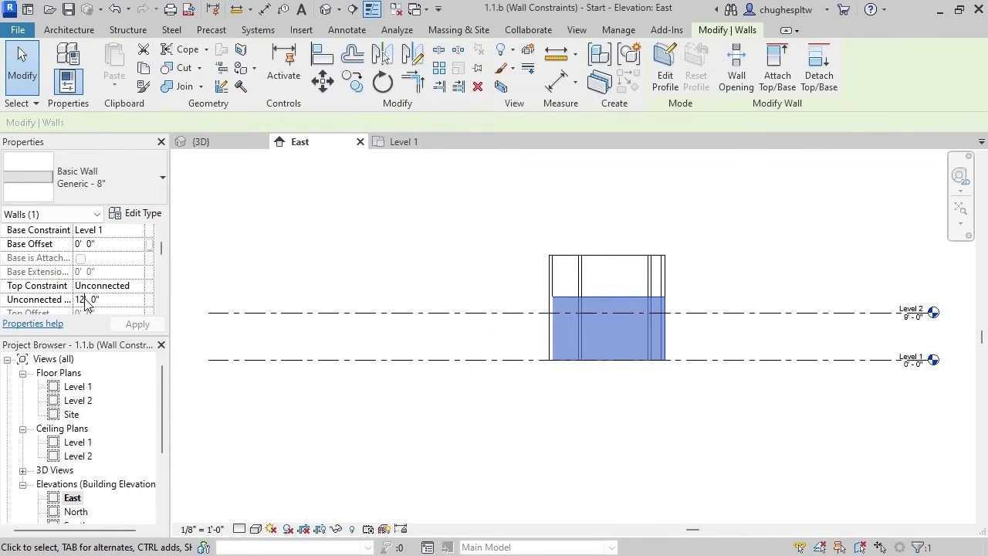
double_click(88, 300)
text(9)
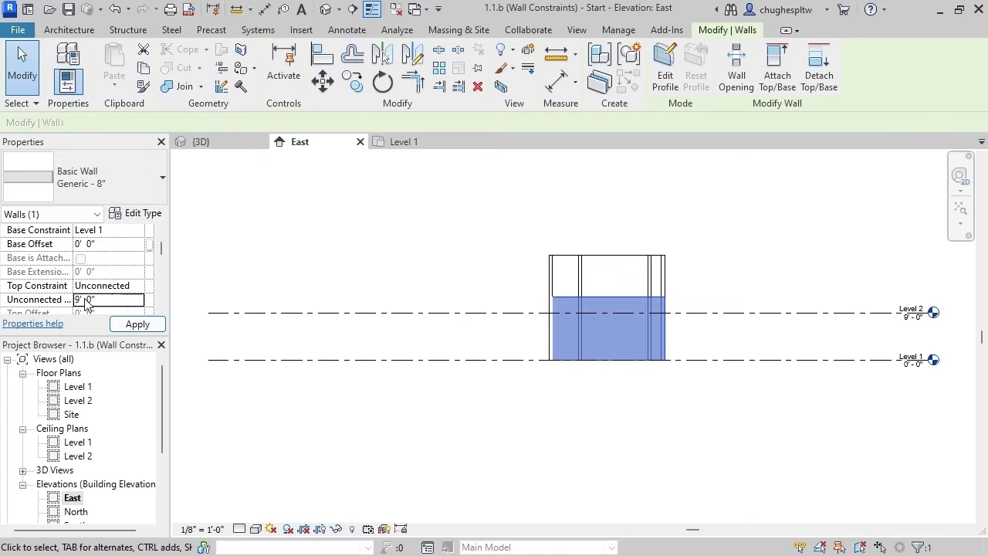
click(116, 287)
click(108, 324)
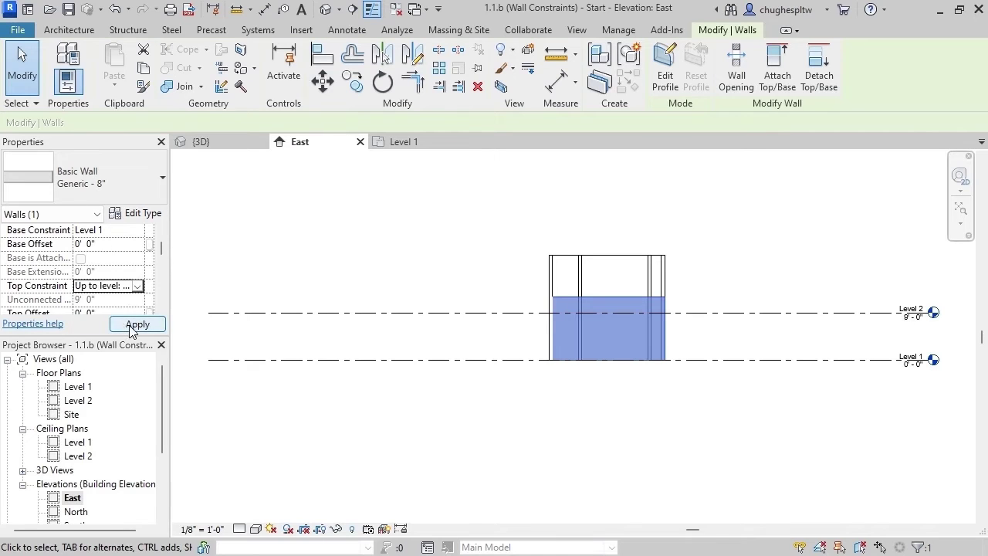
click(135, 325)
click(410, 273)
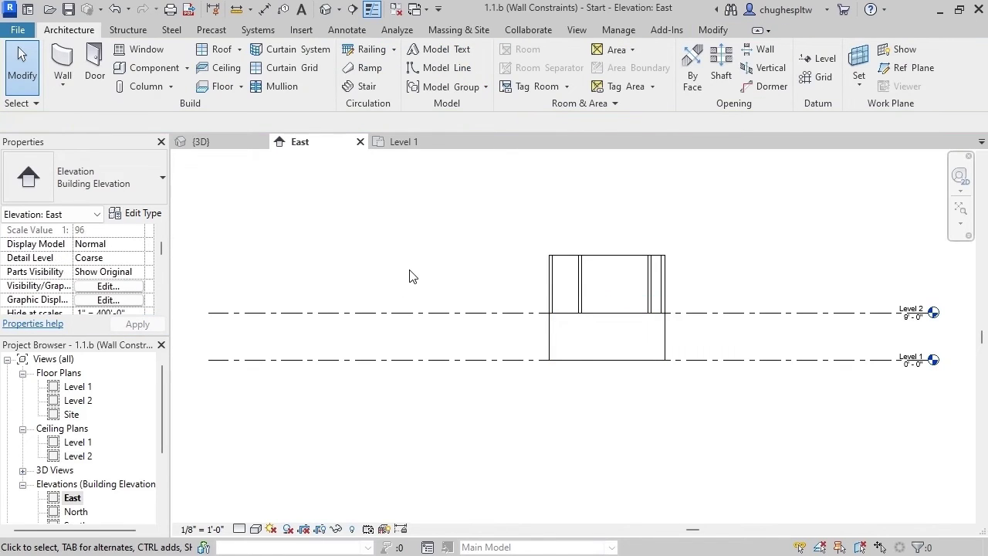
Step: In the default 3D view, select the front, side and back outer cabin walls
click(325, 15)
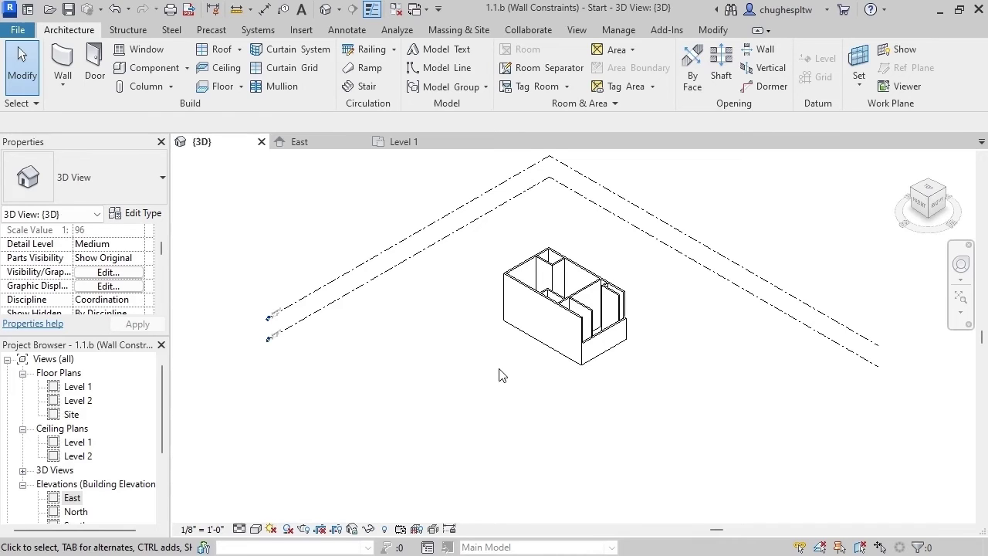
click(521, 295)
ctrl+click(518, 272)
ctrl+click(577, 262)
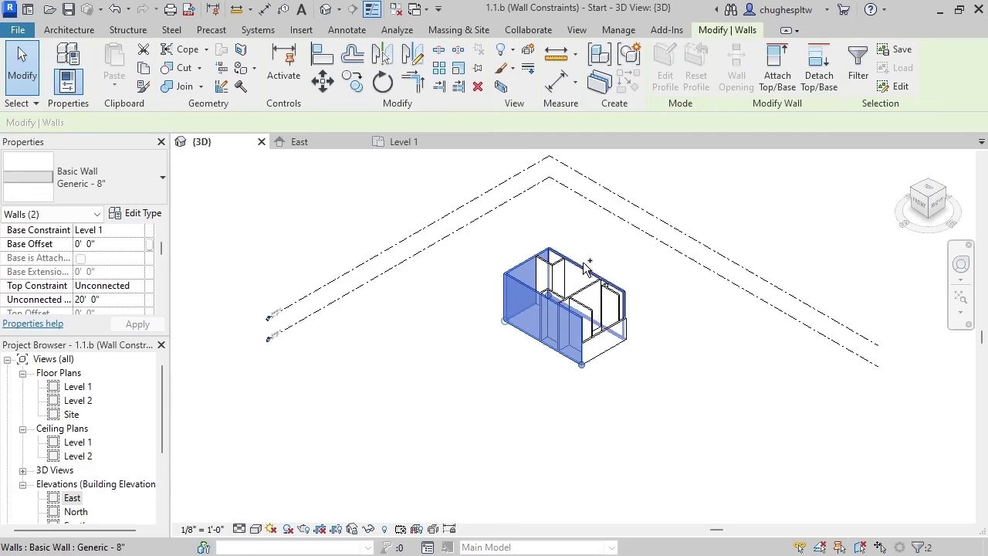
Step: Set the three walls' Top Constraint to 'Up to level: Level 2', then zoom in on the cabin
click(143, 286)
click(137, 286)
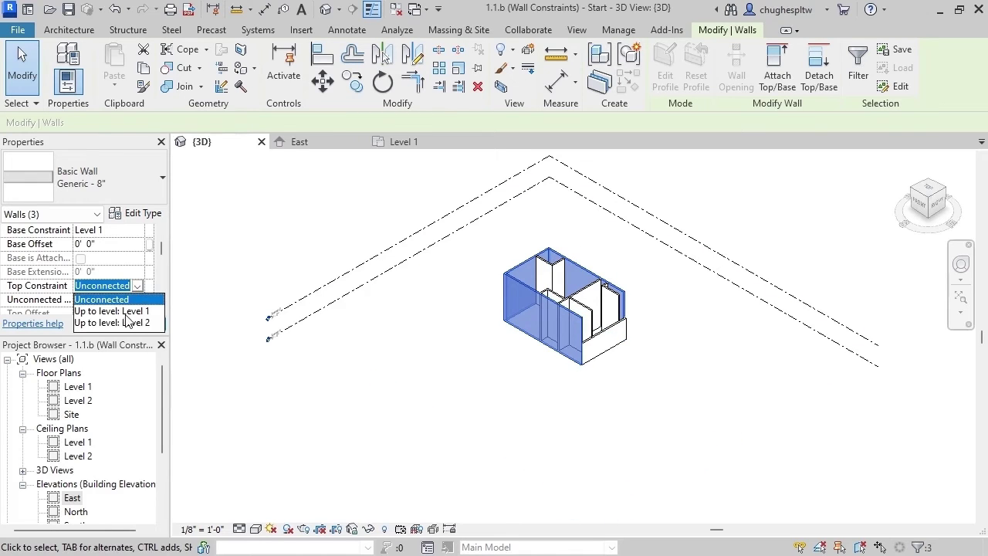
click(128, 320)
click(136, 324)
click(494, 366)
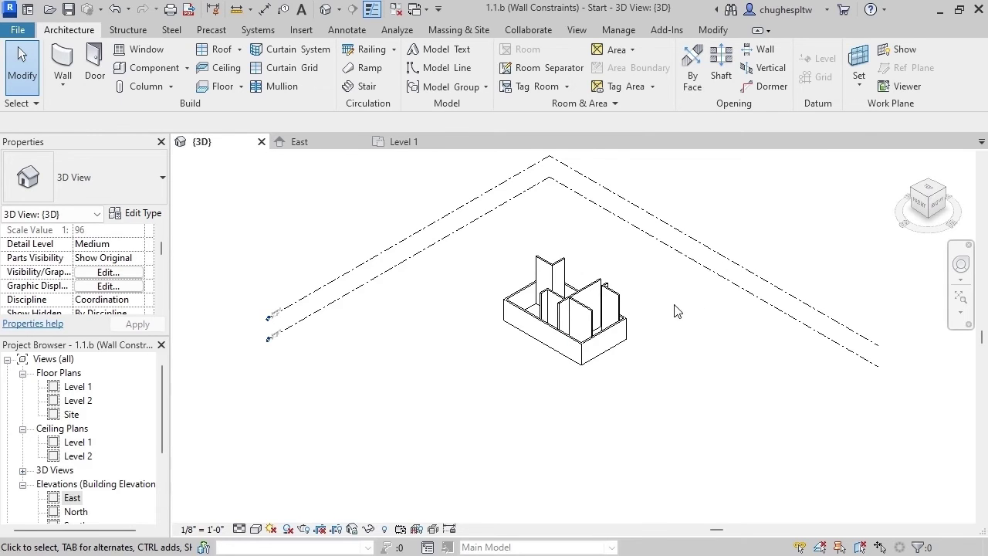
scroll(371, 307, up, 1)
scroll(372, 307, up, 1)
middle_drag(452, 306, 343, 349)
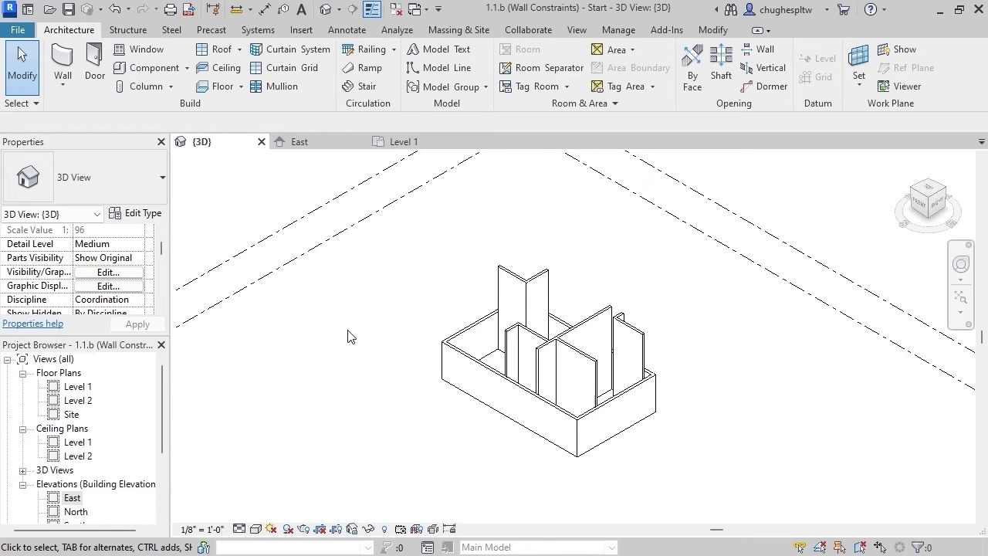
Step: Save as a project file, replacing 'Start' with 'Completed' in '1.1.b (Wall Constraints) - Completed'
click(18, 33)
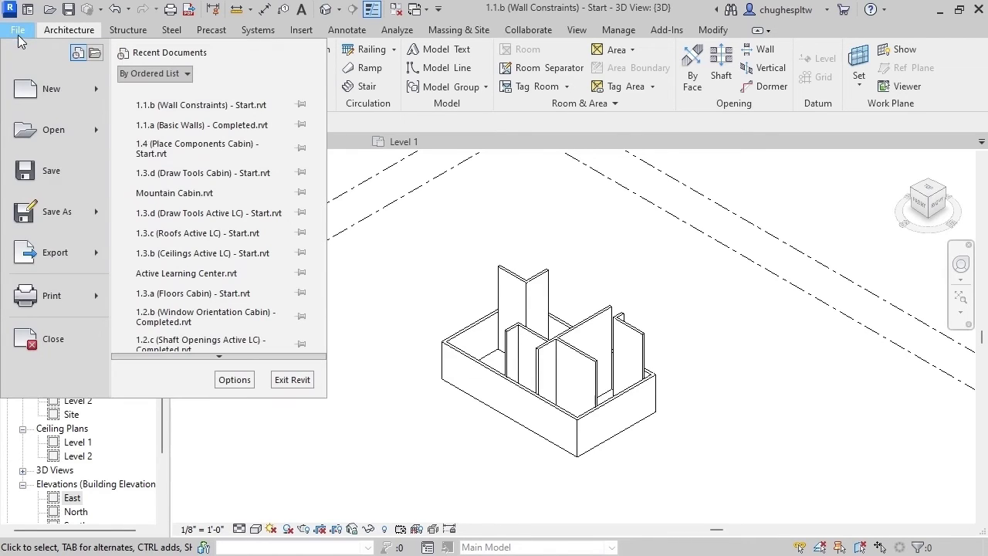
mouse_move(62, 214)
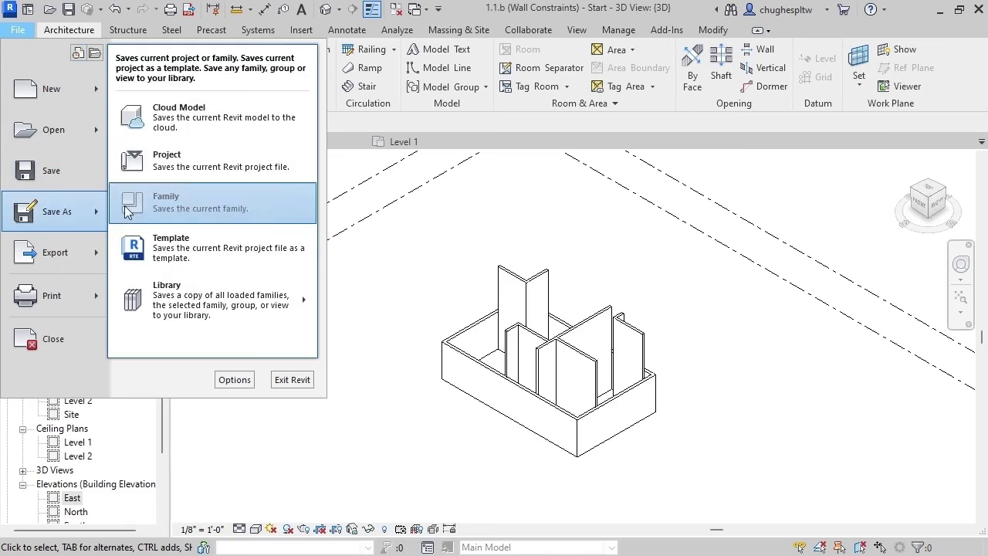
click(155, 126)
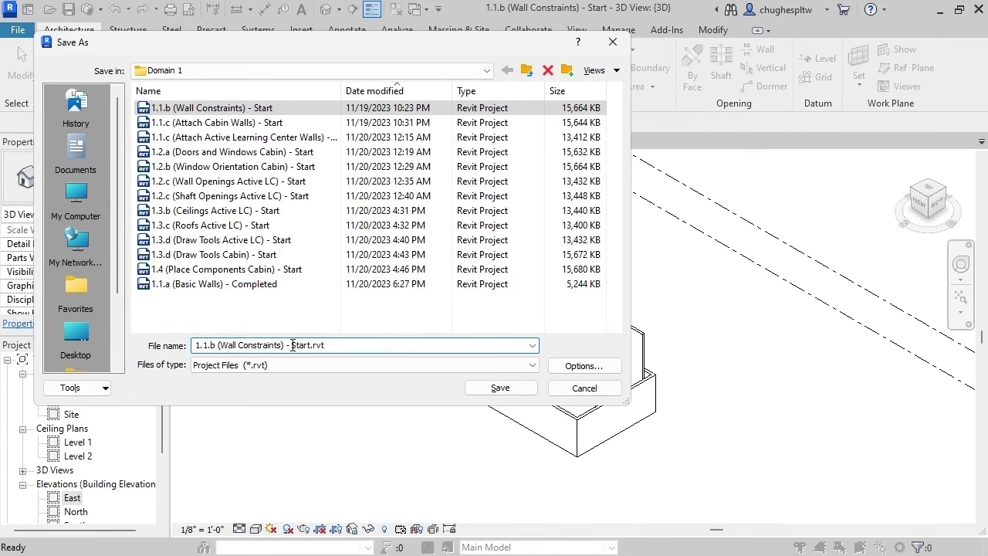
click(336, 345)
key(BackSpace)
key(BackSpace)
key(BackSpace)
key(BackSpace)
key(BackSpace)
key(BackSpace)
key(BackSpace)
key(BackSpace)
key(BackSpace)
text(Completed)
click(496, 388)
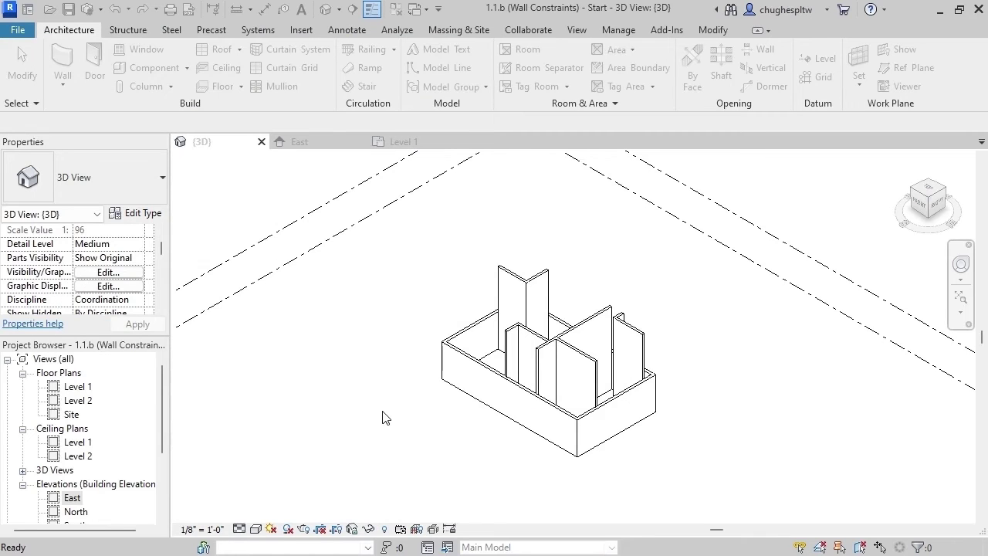